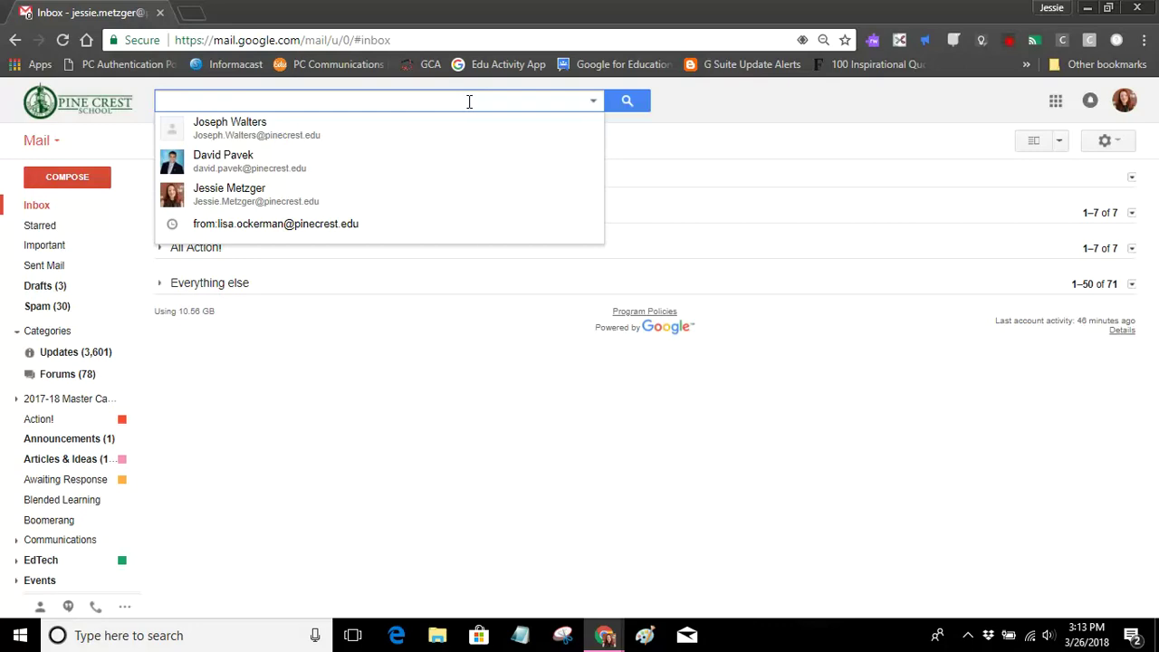
# - Search all mail for "links" and open the advanced search options
pyautogui.press('Return')
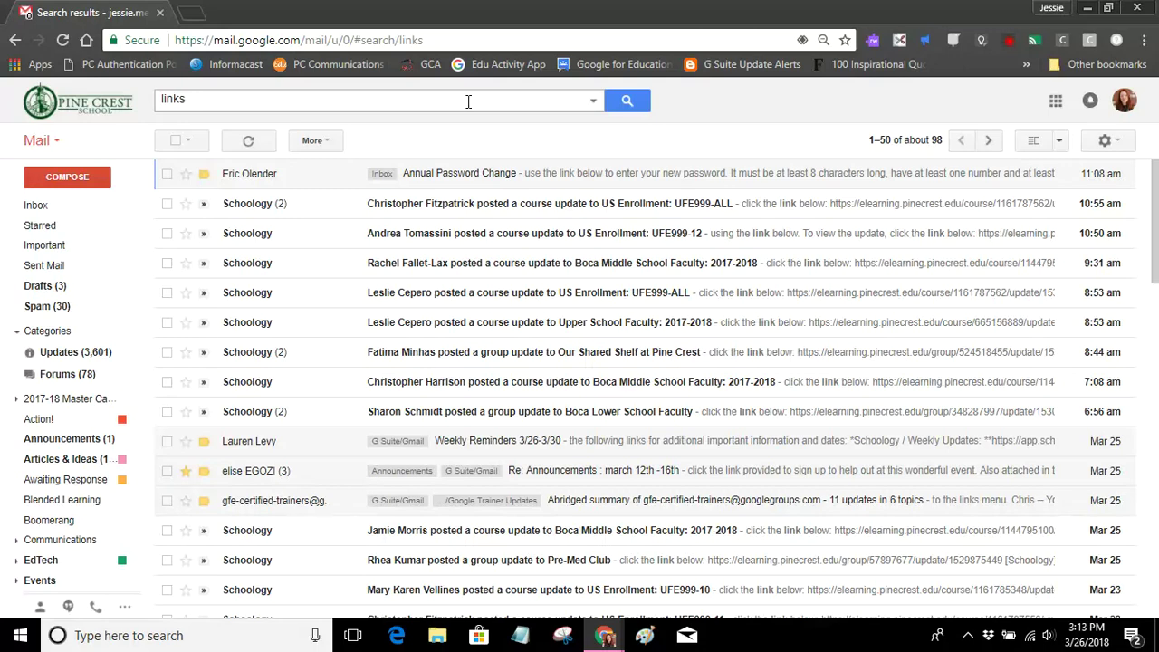
pyautogui.click(940, 141)
pyautogui.click(595, 102)
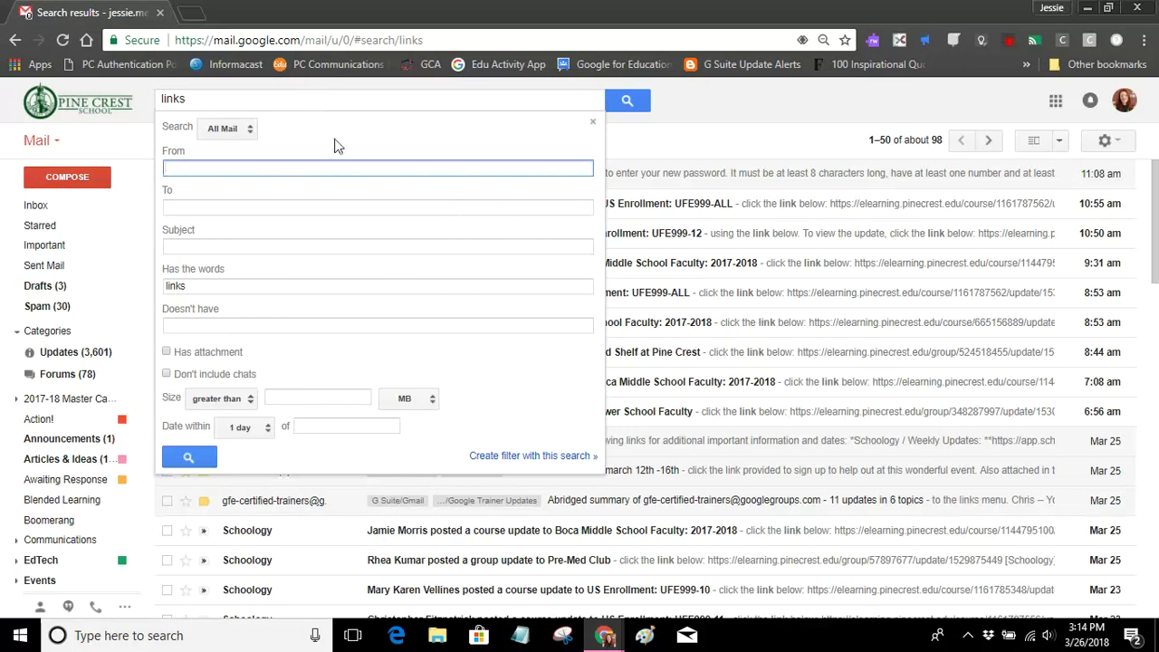
# - Examine the folders and labels offered as search locations and the available date ranges
pyautogui.click(228, 130)
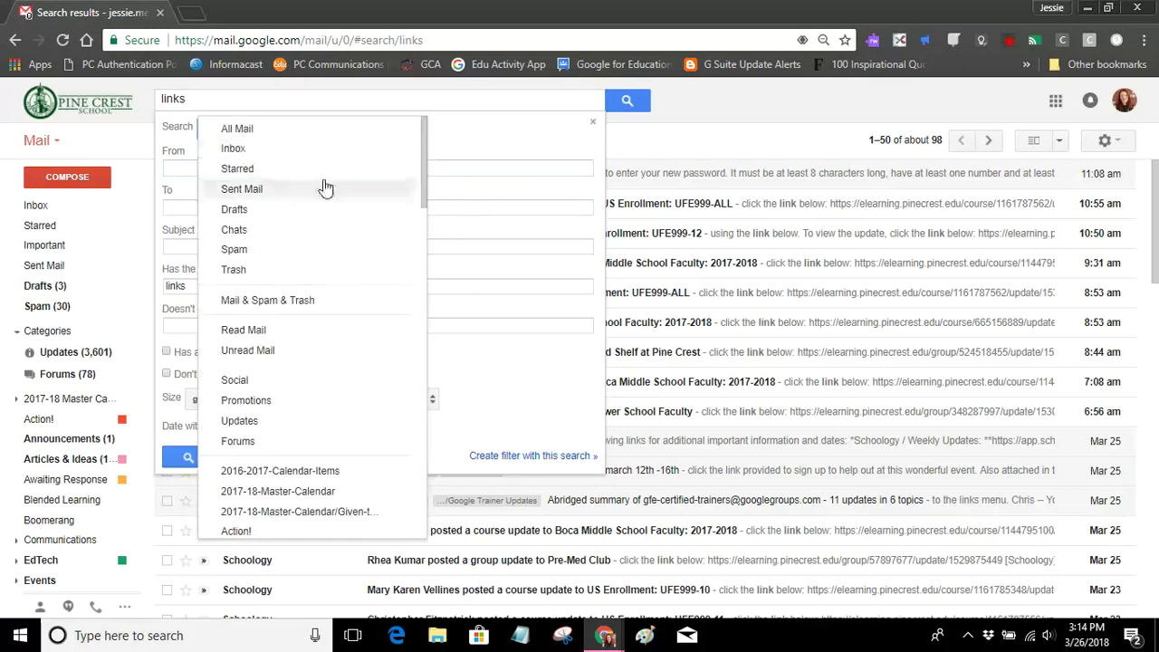
pyautogui.moveTo(421, 134); pyautogui.dragTo(427, 222)
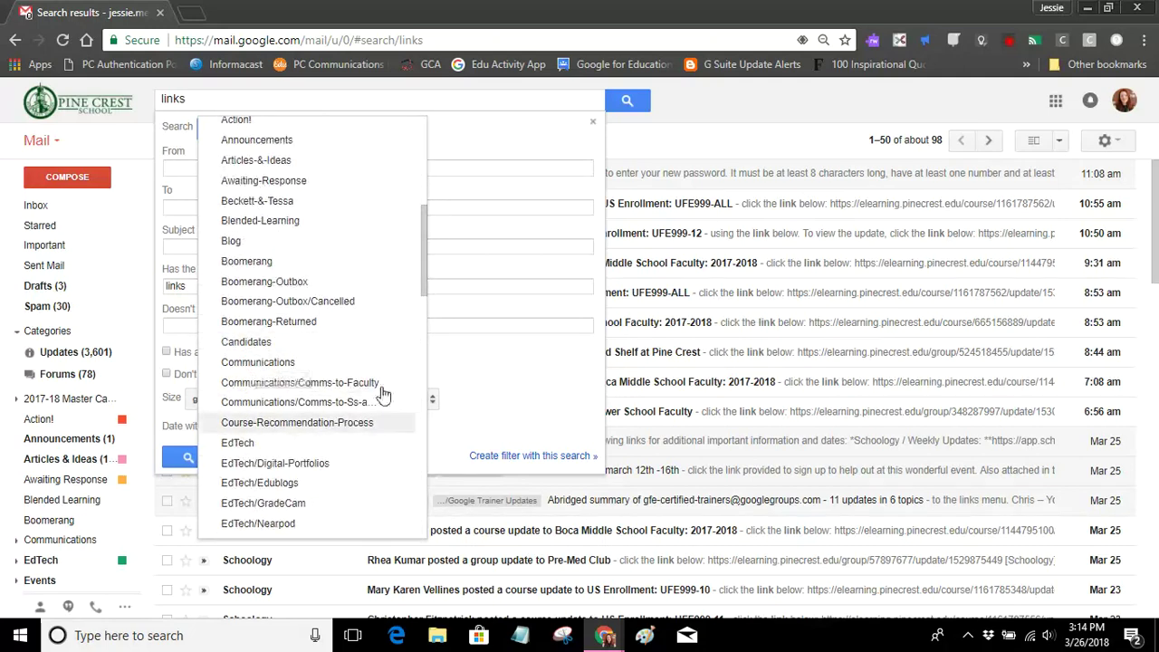
pyautogui.moveTo(426, 244); pyautogui.dragTo(419, 328)
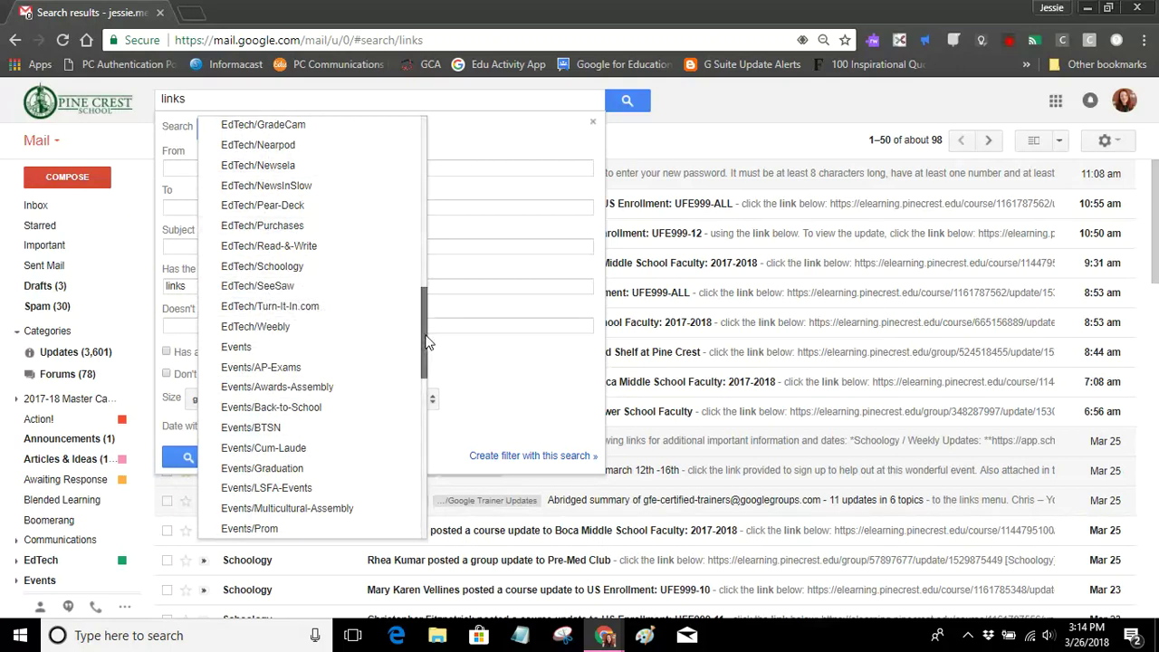
pyautogui.moveTo(426, 339); pyautogui.dragTo(427, 142)
pyautogui.click(453, 137)
pyautogui.click(179, 170)
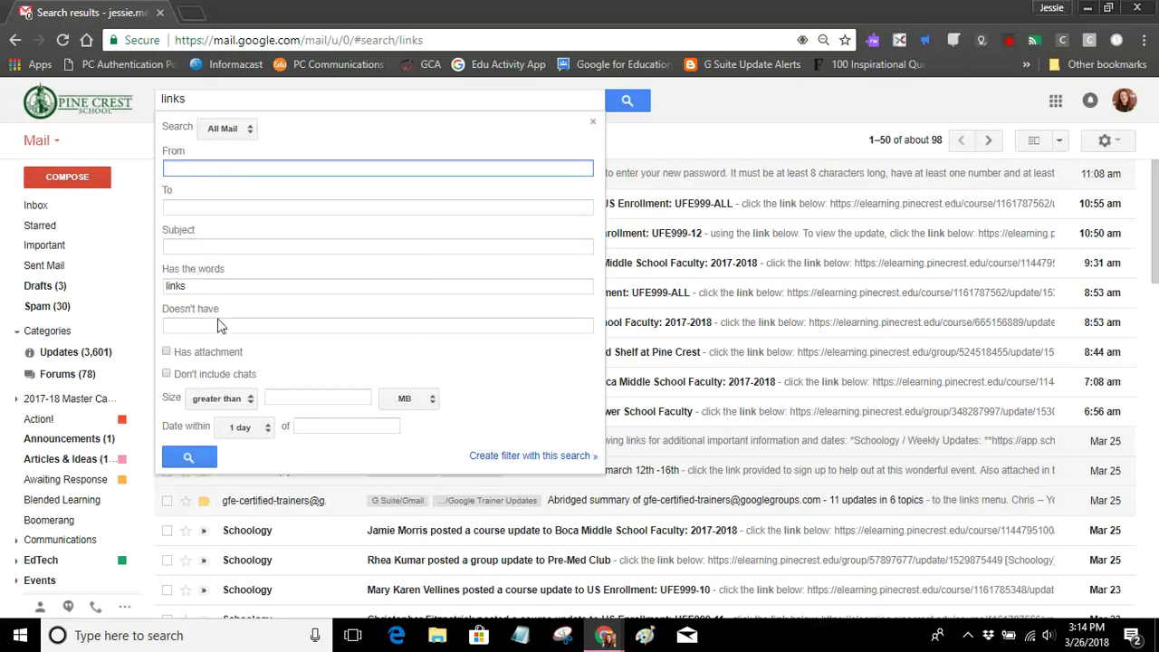
pyautogui.click(268, 435)
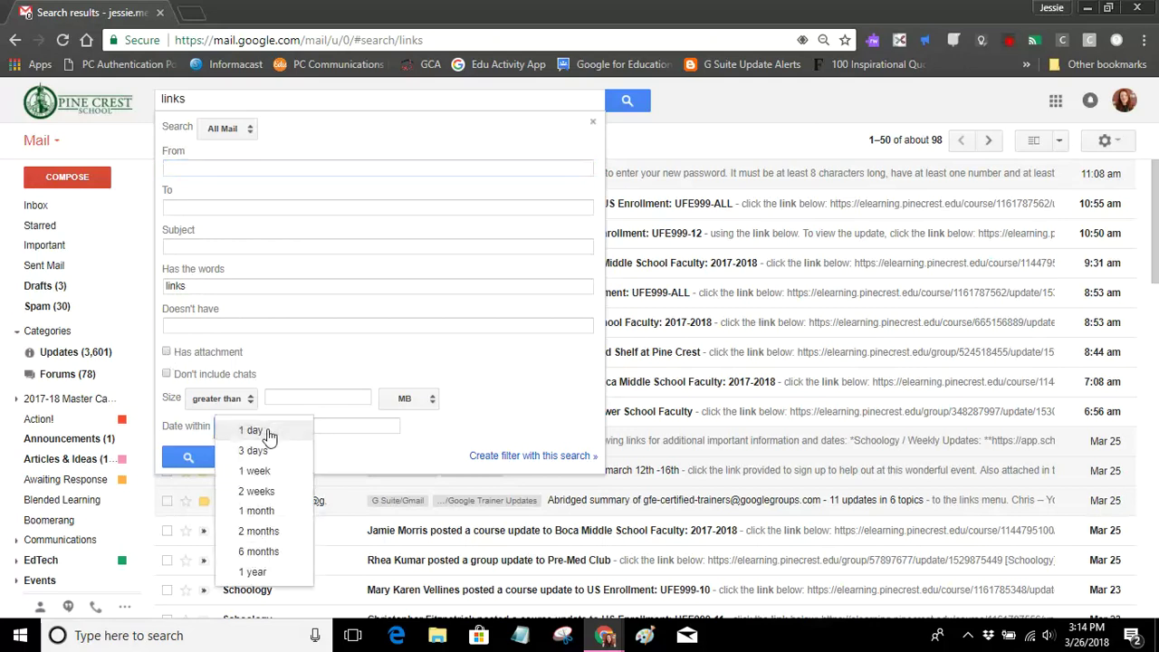
pyautogui.click(417, 444)
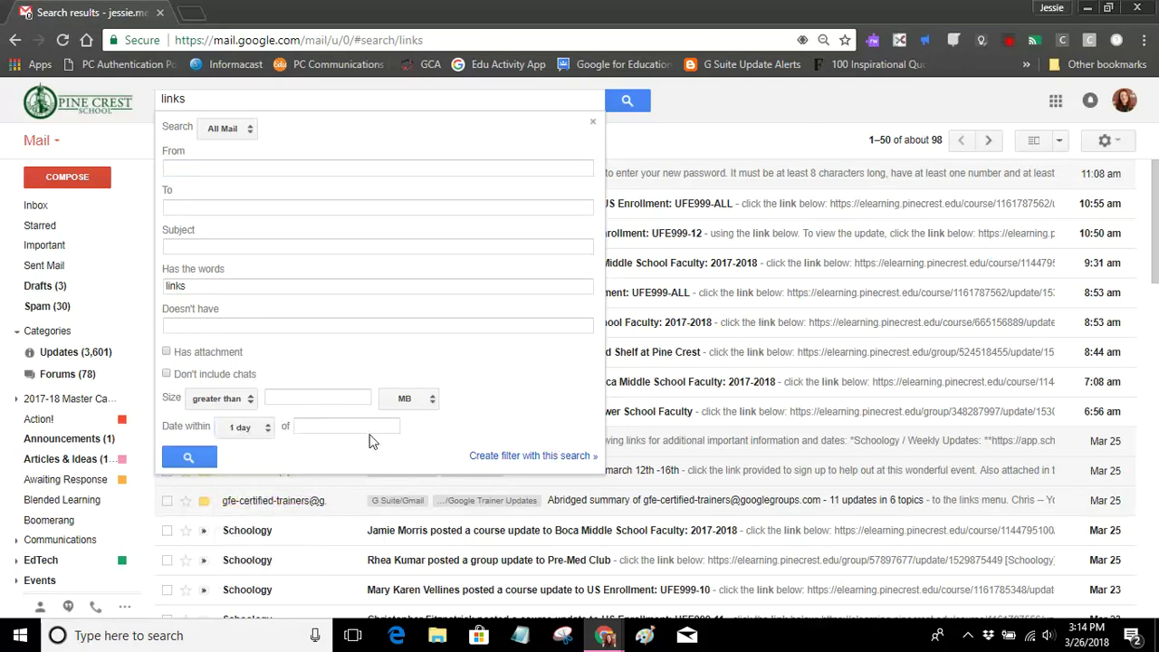
# - Set the search date to 2018/03/23 and enter the sender's Gmail address as the From criterion
pyautogui.click(376, 426)
pyautogui.click(418, 519)
pyautogui.click(177, 166)
pyautogui.write('jessi')
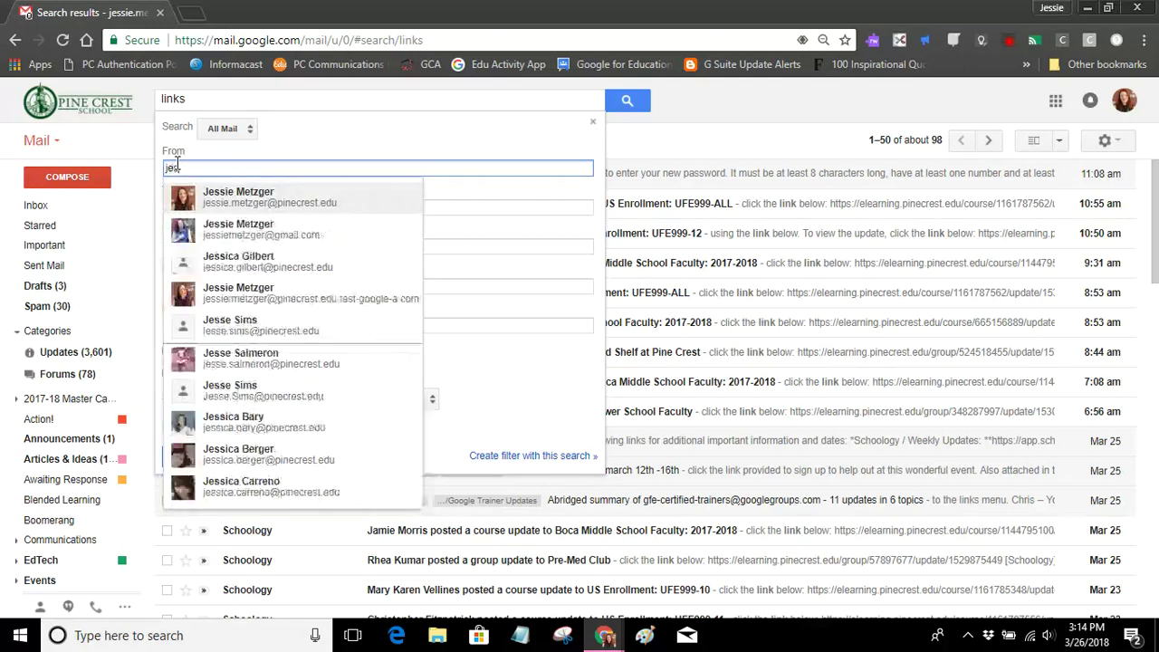
pyautogui.click(220, 231)
# - Replace the words to find with "sketchnoting" and run the advanced search
pyautogui.click(211, 288)
pyautogui.hotkey('ctrl', 'a')
pyautogui.write('sketchnoting')
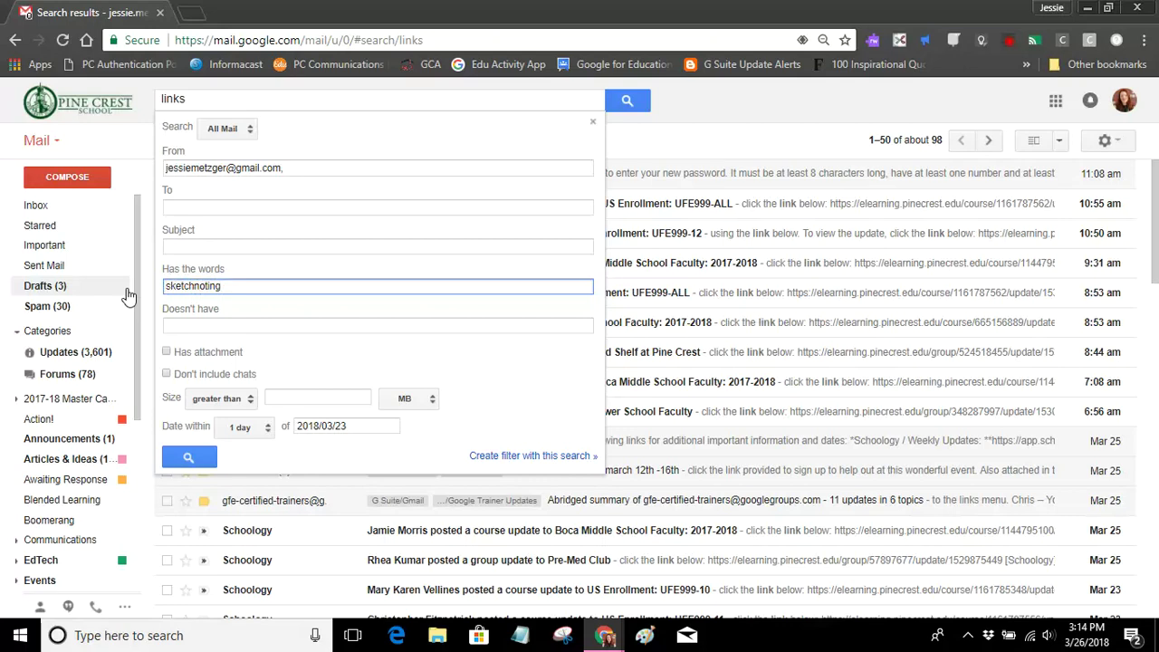
pyautogui.click(482, 371)
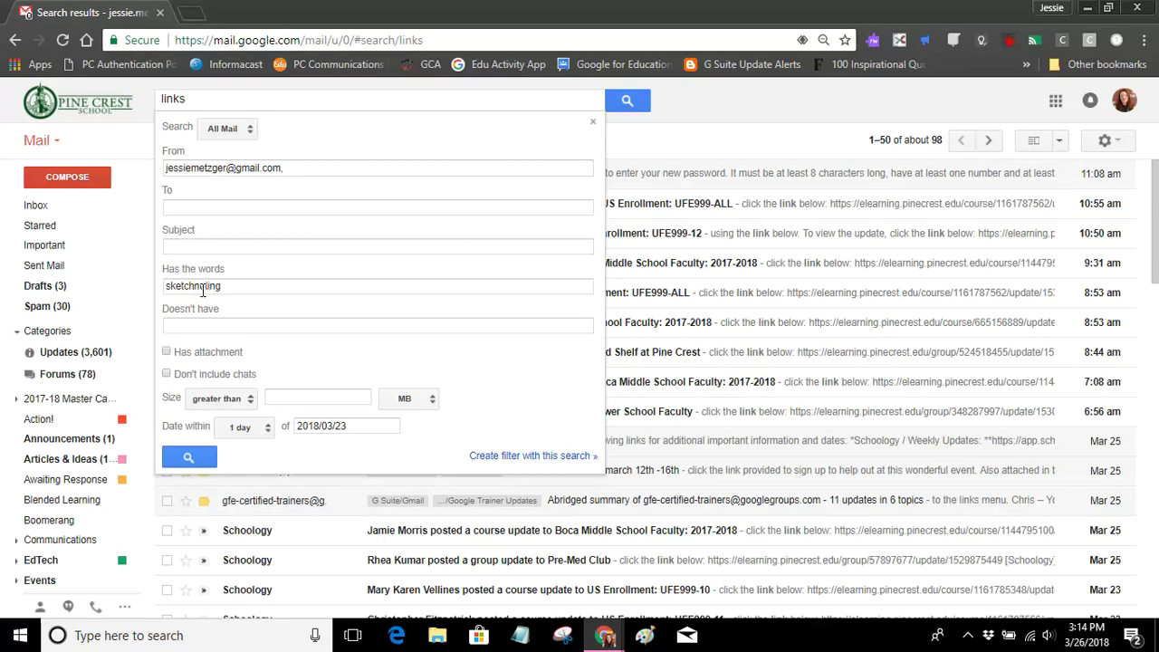
pyautogui.click(189, 457)
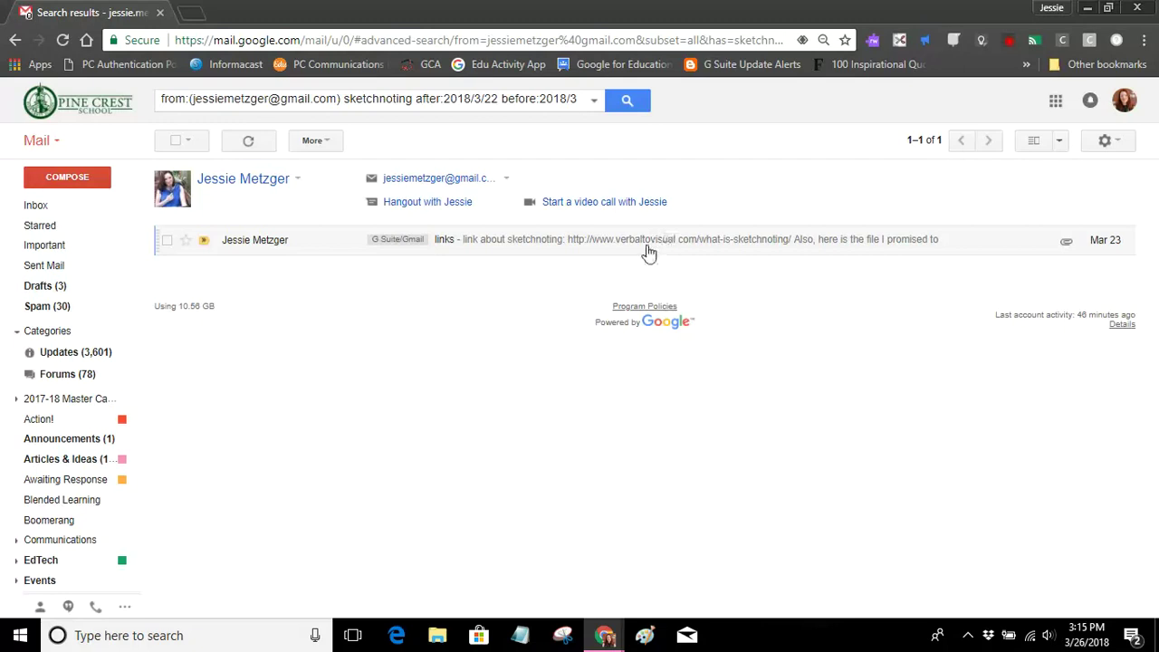
# - Review the criteria of the finished sketchnoting search and return to the inbox
pyautogui.click(595, 99)
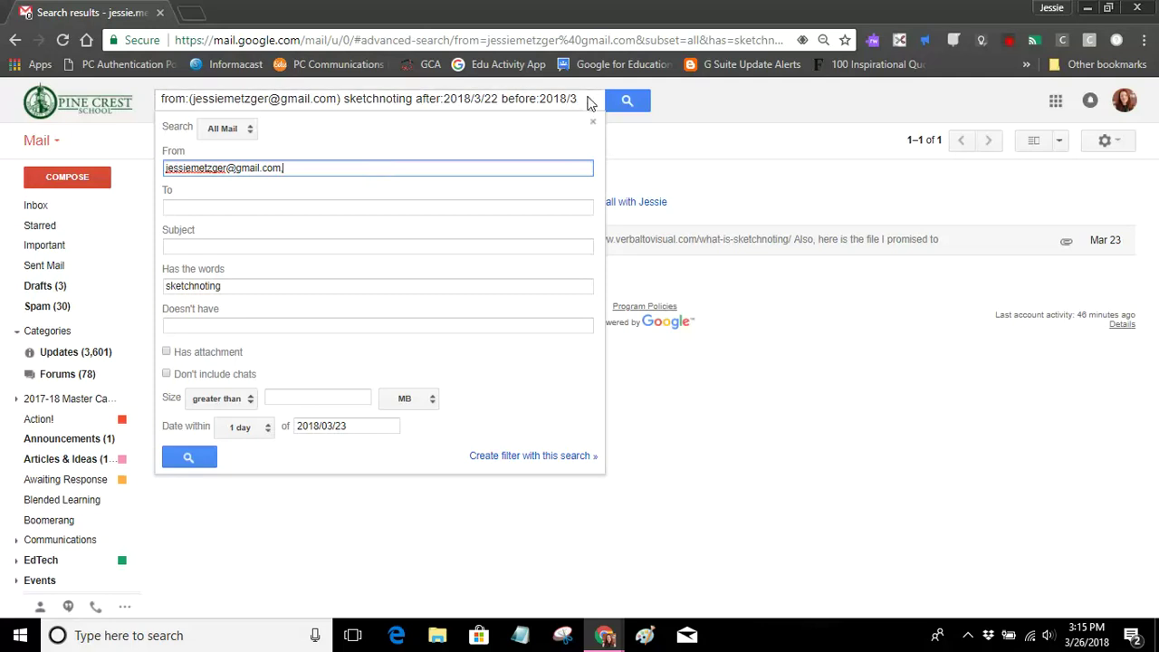
pyautogui.click(210, 97)
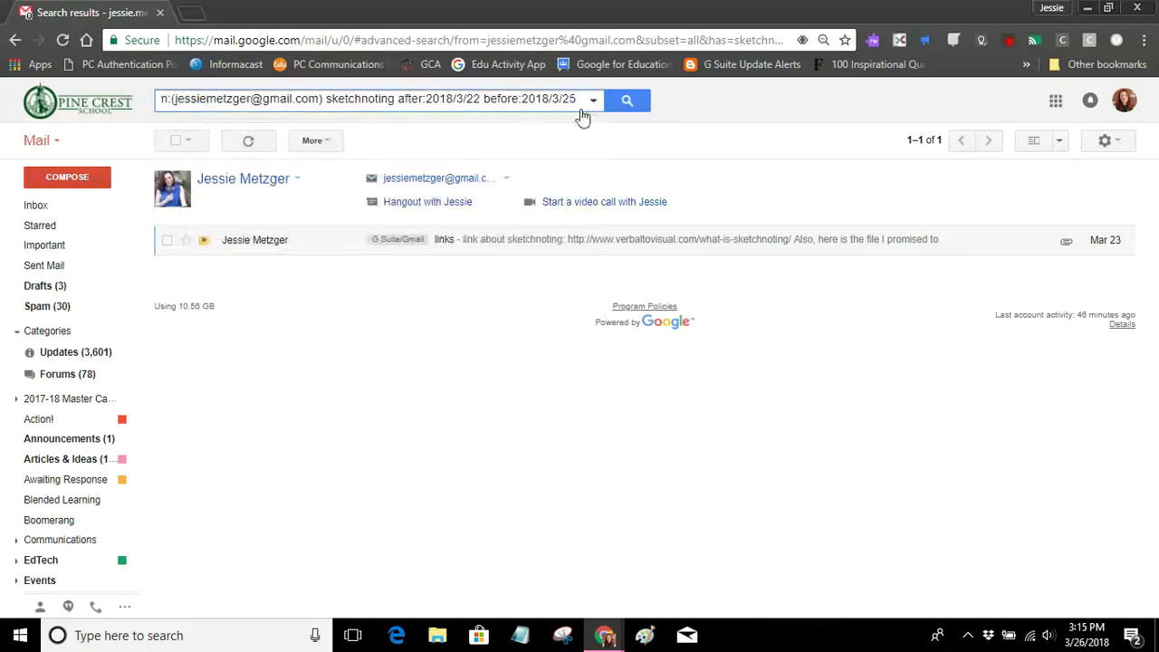
pyautogui.click(36, 205)
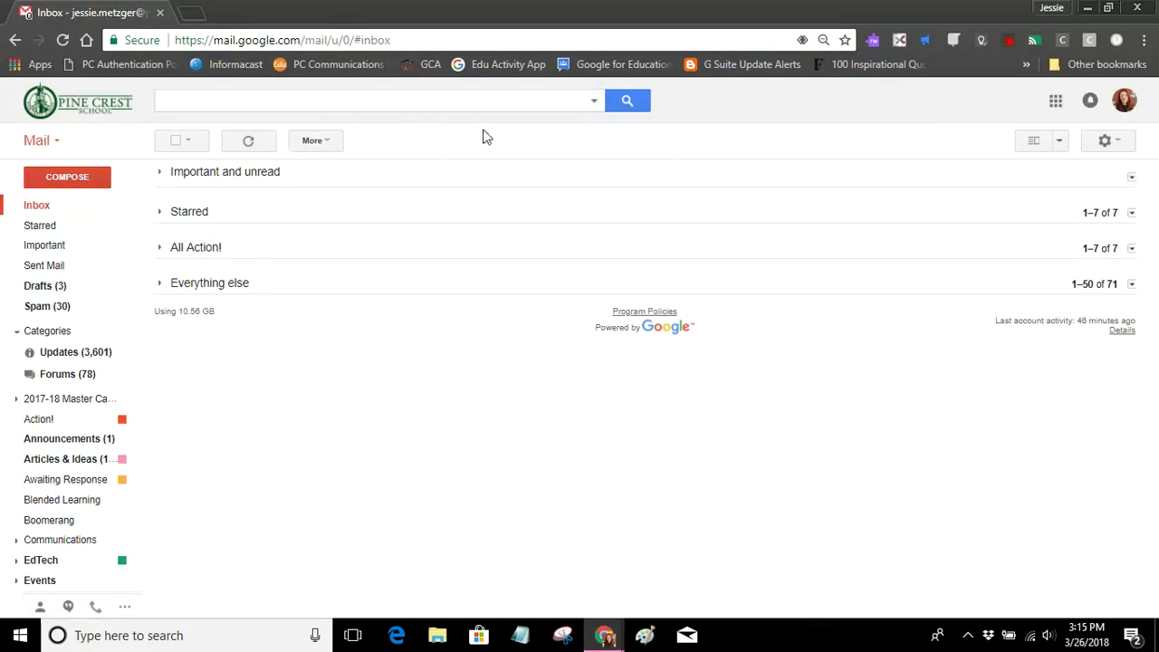
# - Start a new advanced search dated 2018/03/23 with the sender's Gmail address as the From criterion
pyautogui.click(592, 102)
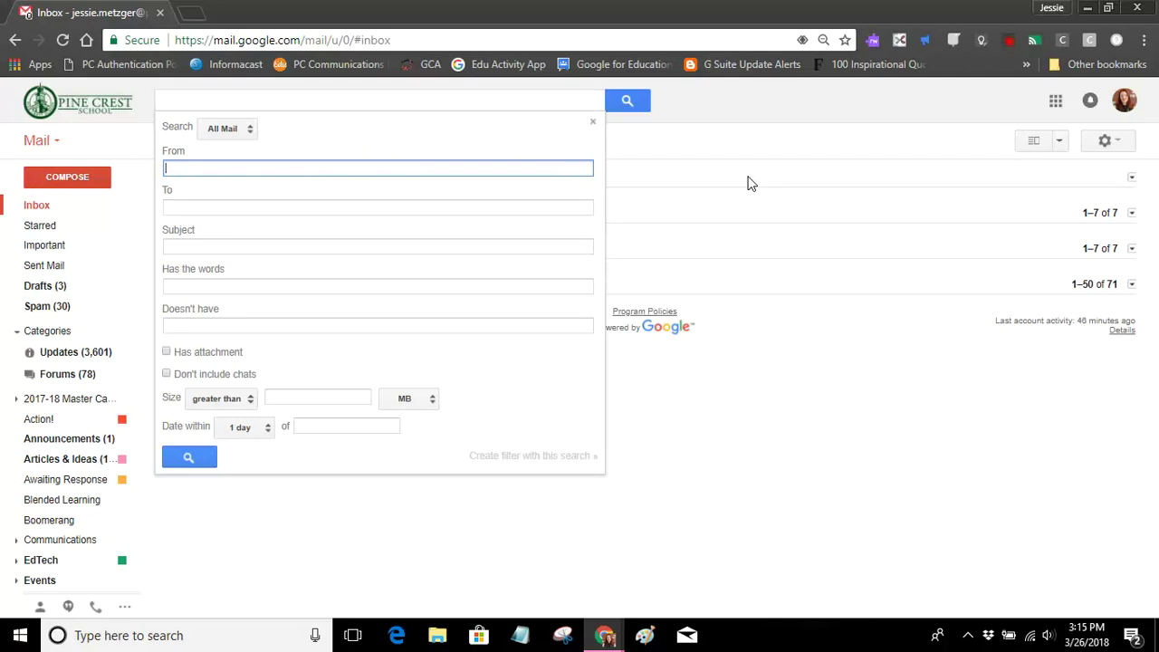
pyautogui.click(359, 429)
pyautogui.click(419, 521)
pyautogui.click(210, 168)
pyautogui.write('jess')
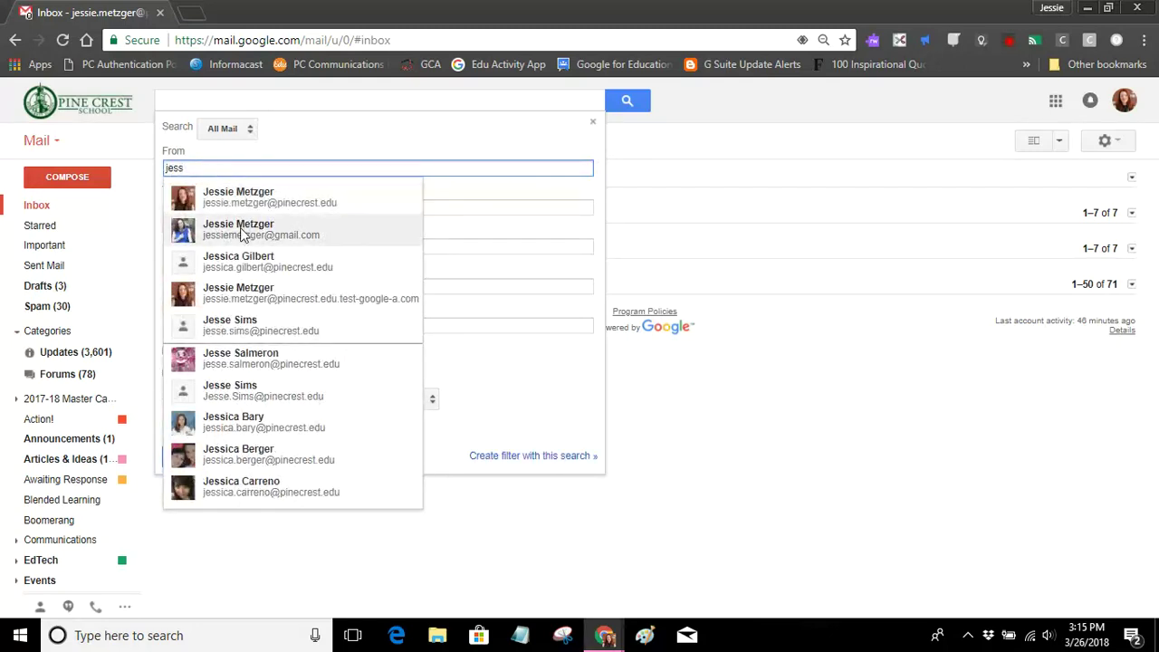
pyautogui.click(222, 229)
# - Enter "noisli" as the words the message has and run the search
pyautogui.click(222, 287)
pyautogui.write('noisli')
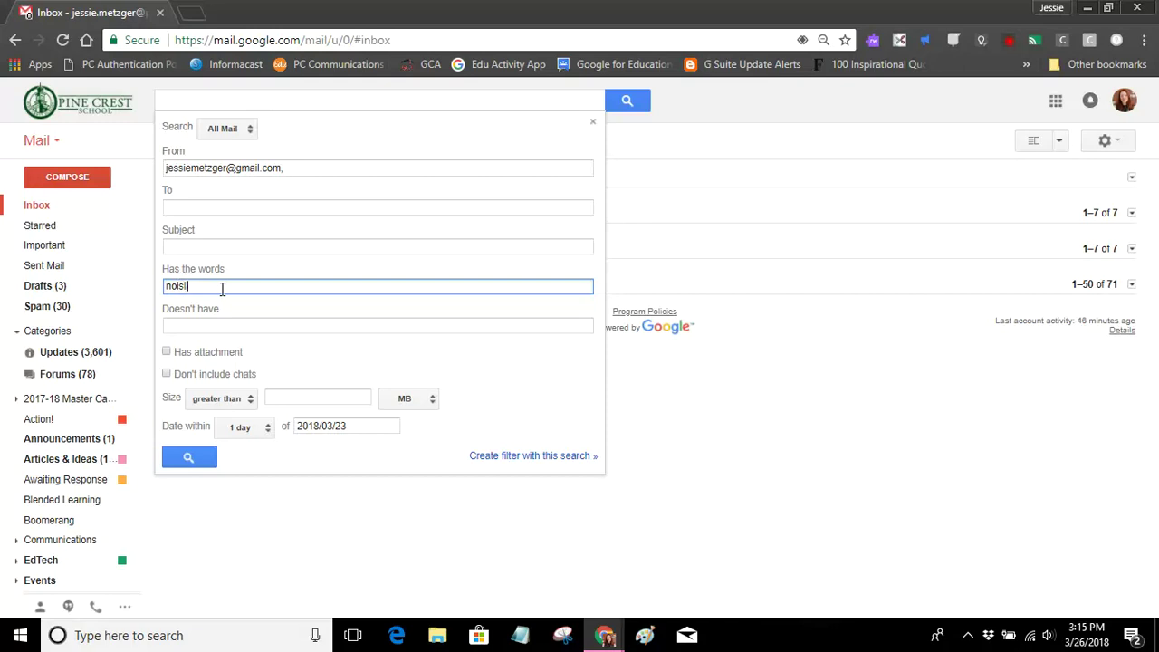
pyautogui.click(293, 273)
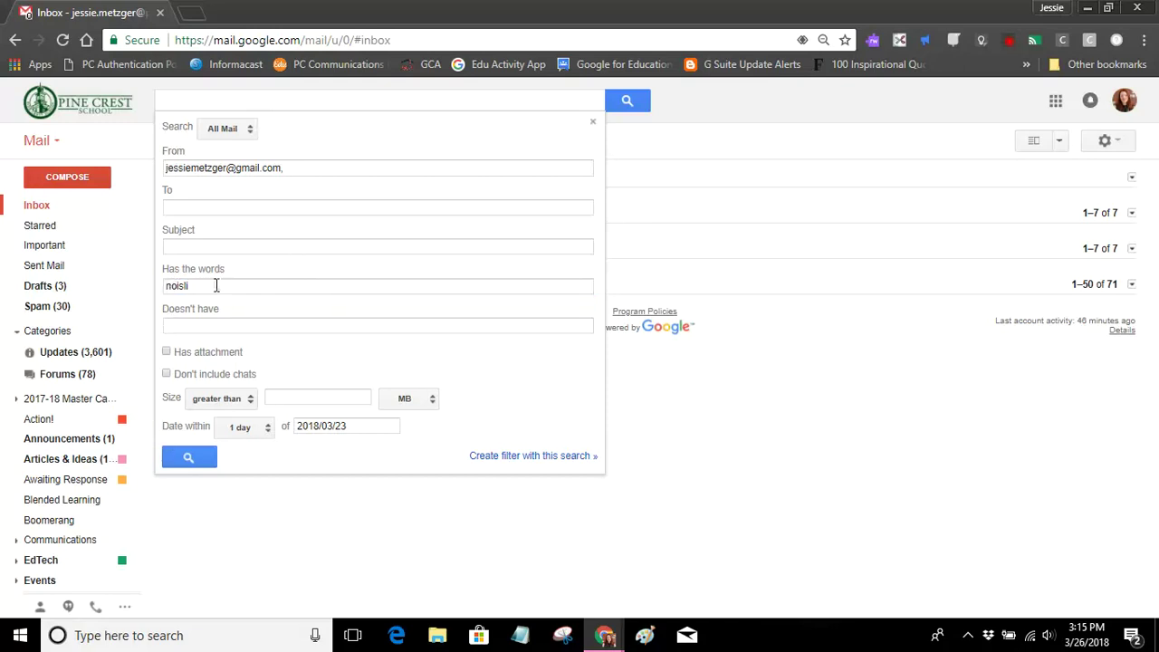
pyautogui.click(188, 459)
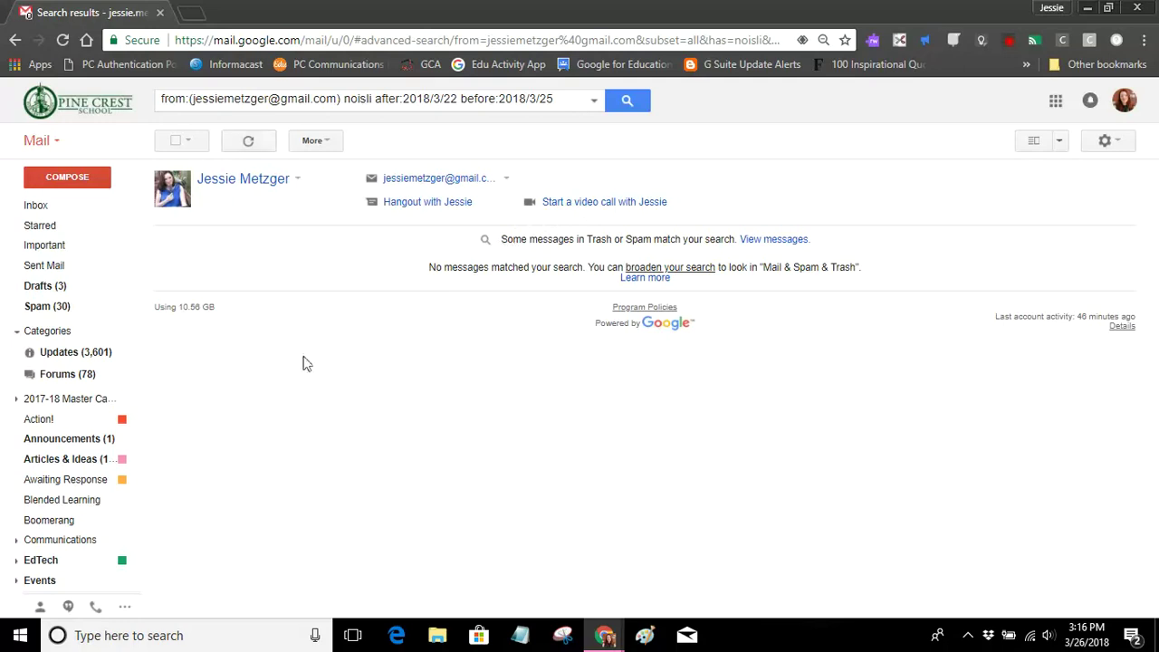
# - Rerun the noisli search across Mail & Spam & Trash and open the "white noise" message
pyautogui.moveTo(501, 239); pyautogui.dragTo(734, 253)
pyautogui.click(715, 391)
pyautogui.click(594, 102)
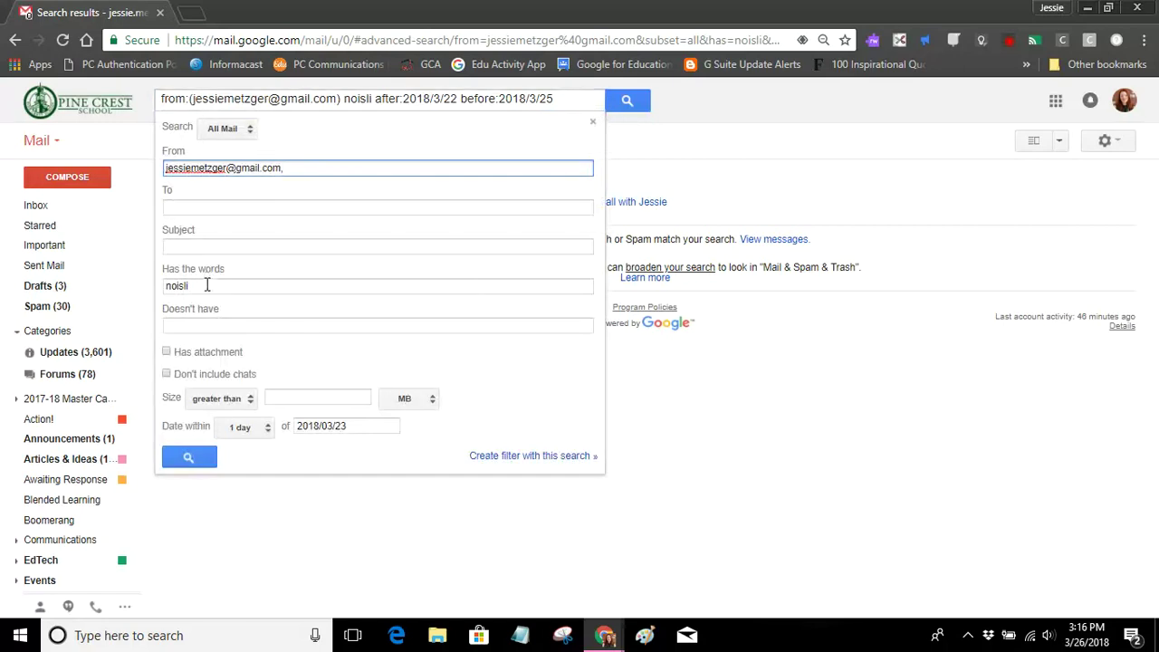
pyautogui.click(254, 130)
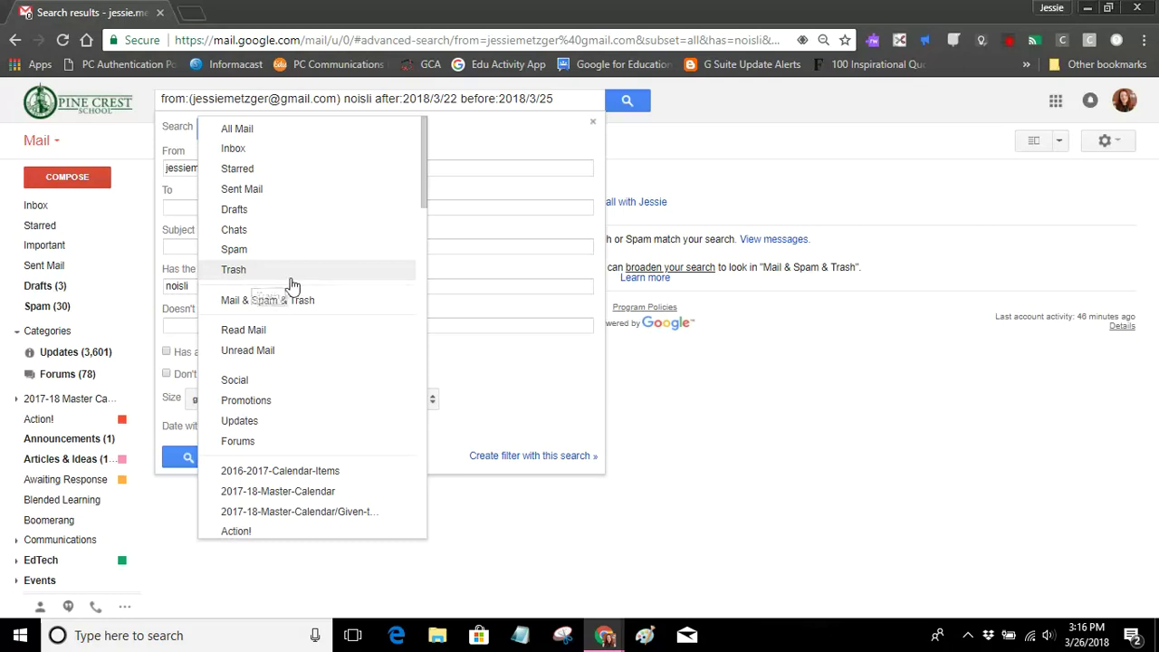
pyautogui.click(225, 304)
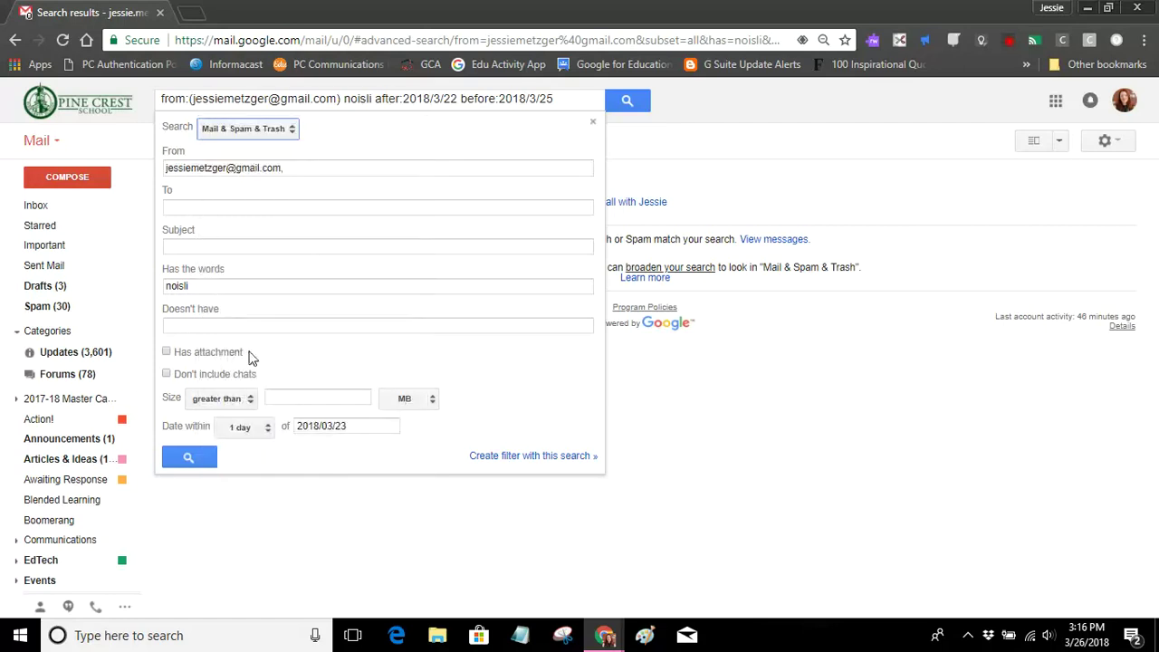
pyautogui.click(188, 457)
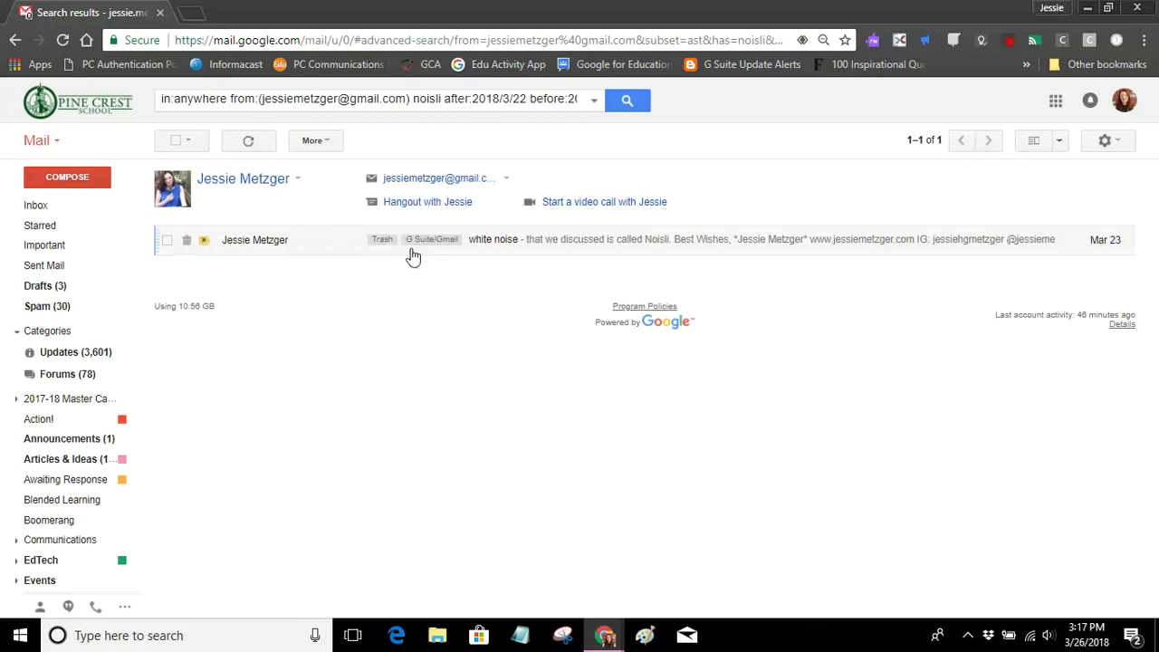
pyautogui.click(500, 243)
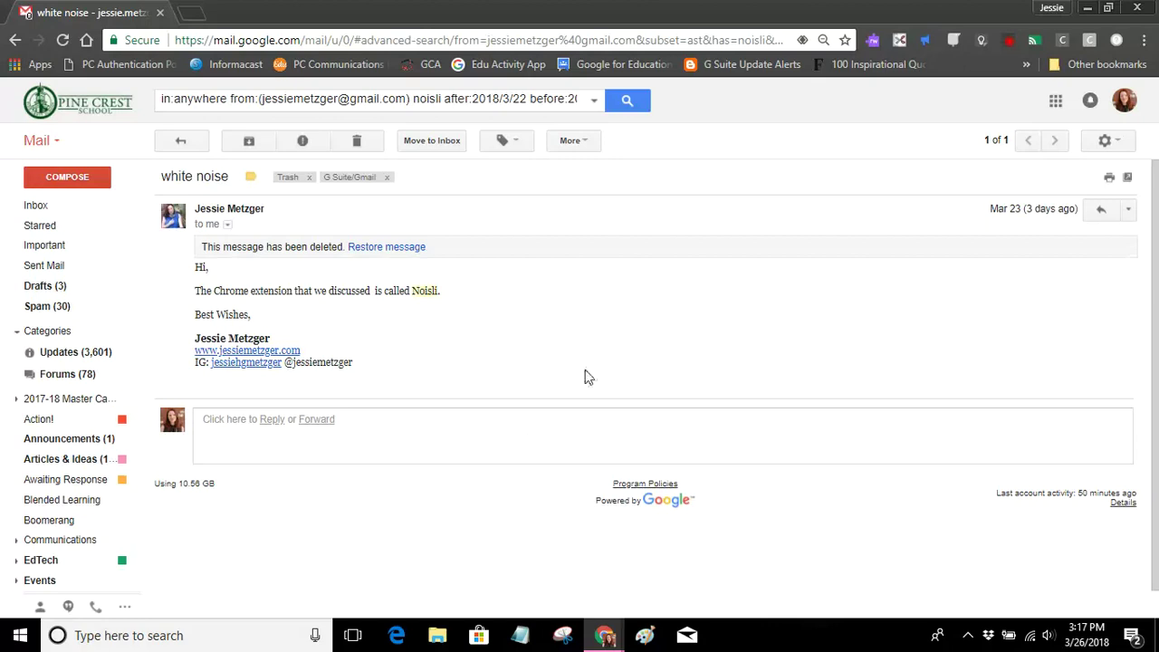
# - Review the date range choices in the advanced search options and close them without changing anything
pyautogui.click(594, 100)
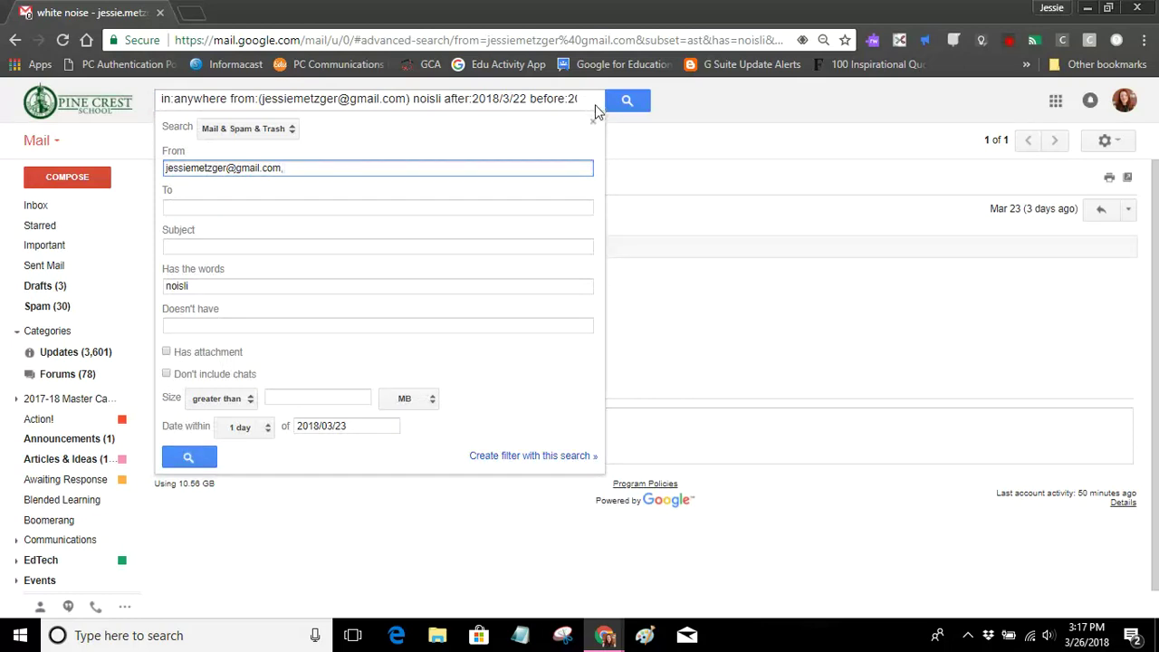
pyautogui.click(261, 427)
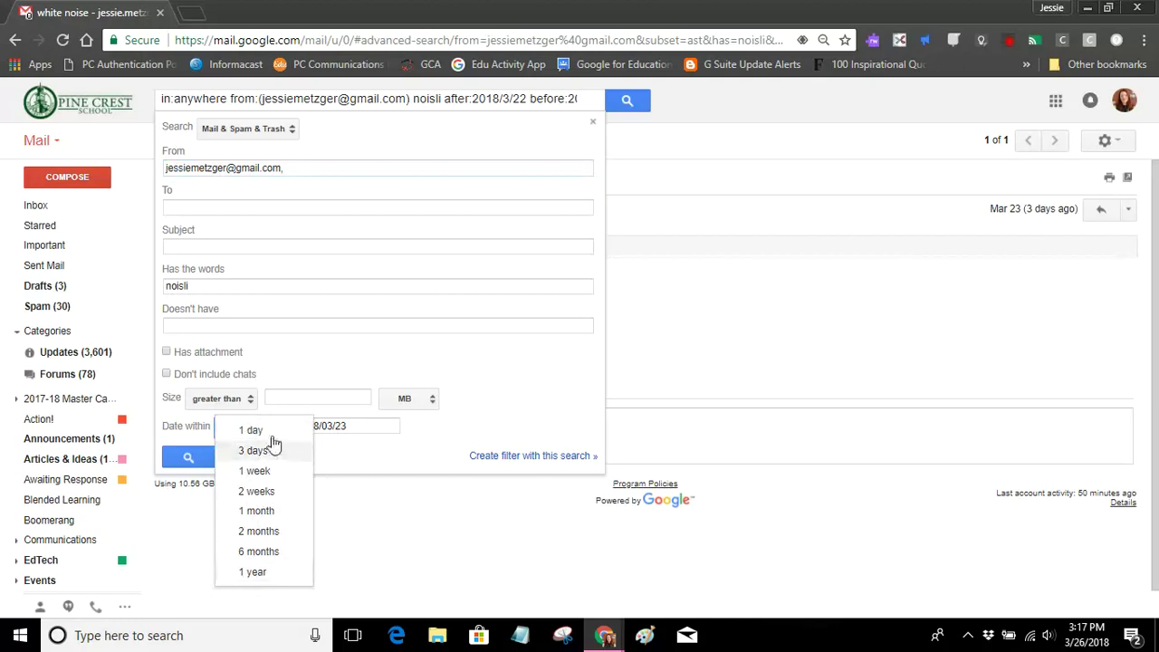
pyautogui.click(490, 407)
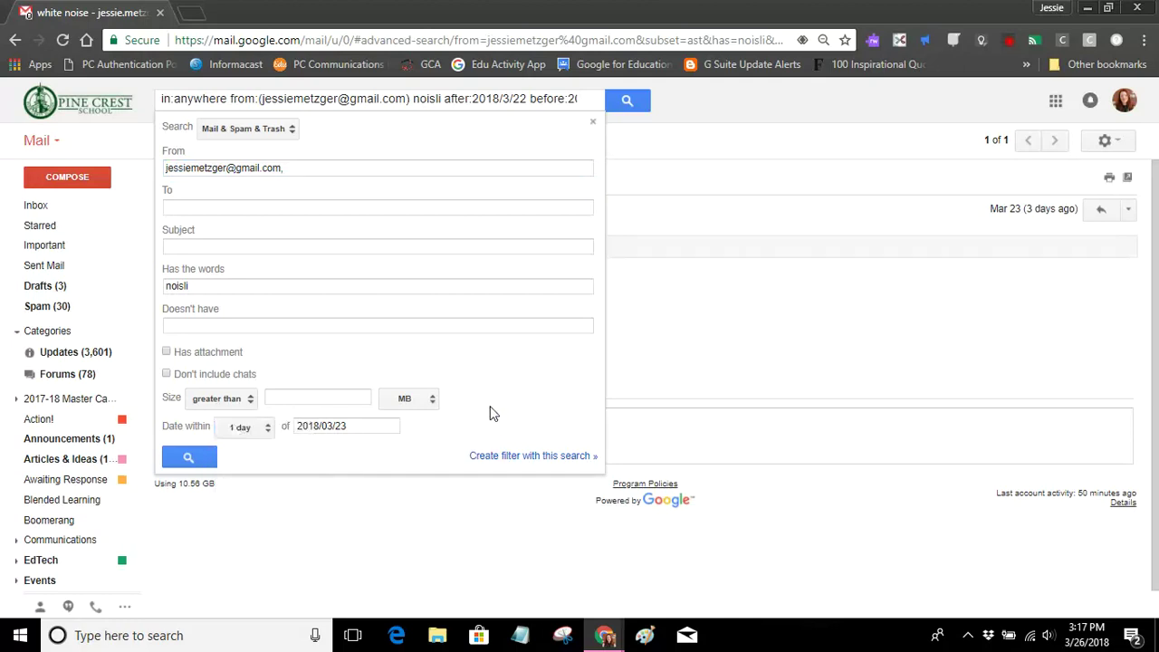
pyautogui.click(678, 419)
pyautogui.click(681, 419)
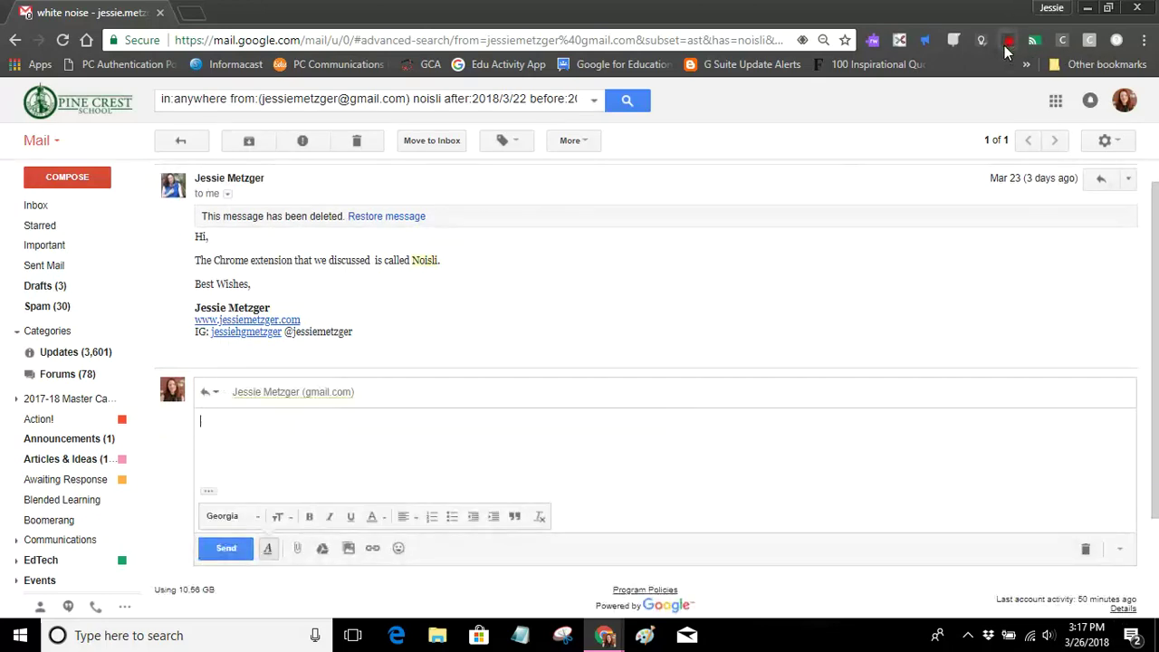